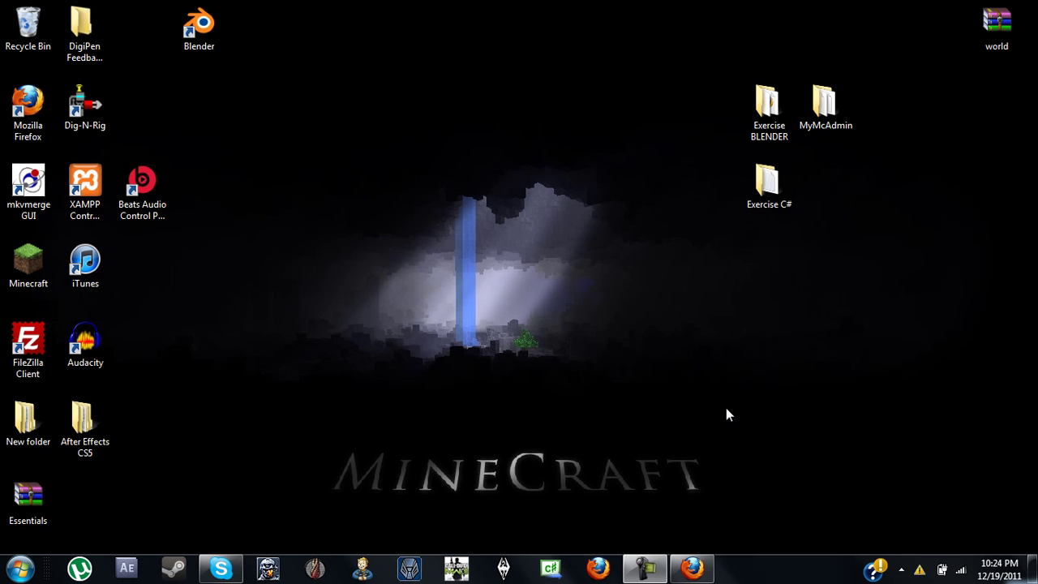
Download LevelView.zip from the GitHub wiki page and show it in Firefox's Downloads list.
click(692, 568)
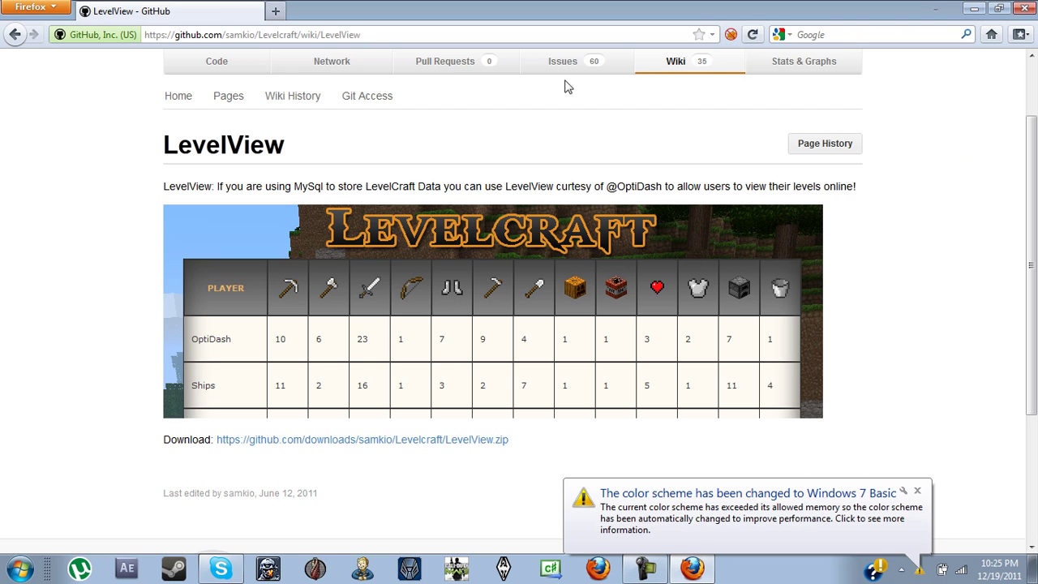
scroll(130, 97, up, 2)
scroll(108, 208, down, 4)
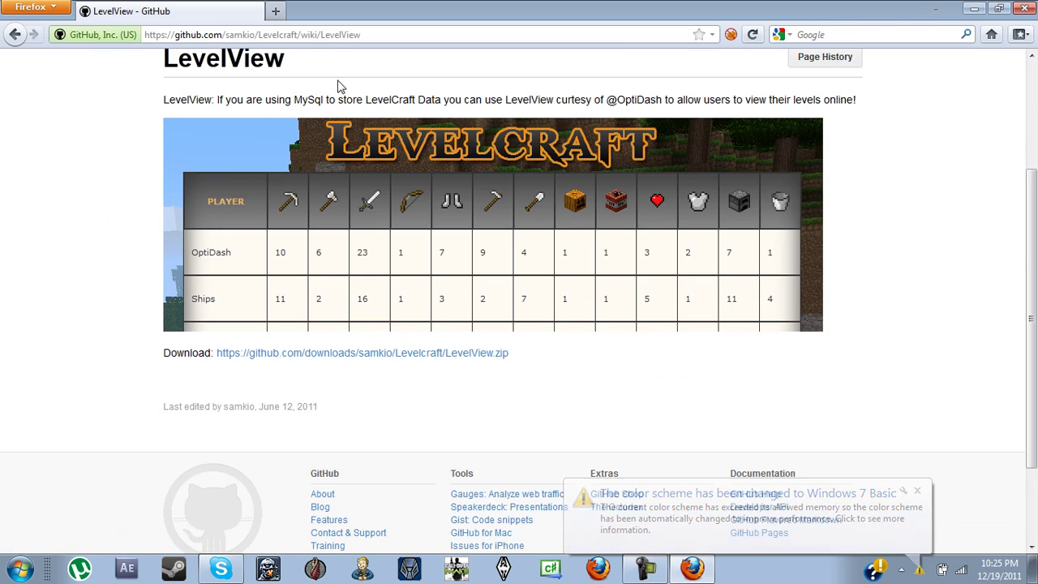
scroll(308, 91, up, 2)
scroll(147, 385, down, 2)
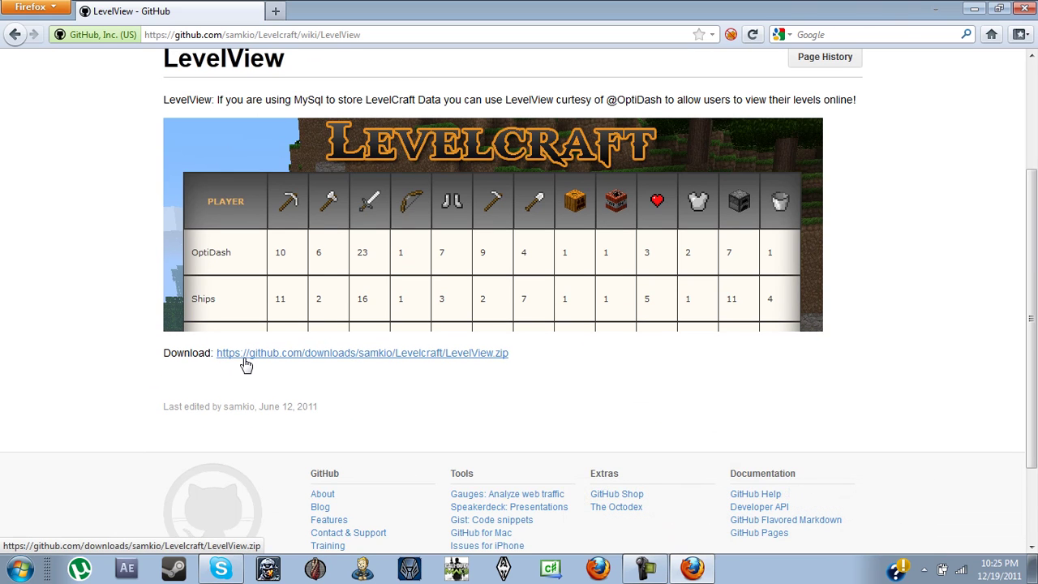
click(247, 365)
click(30, 7)
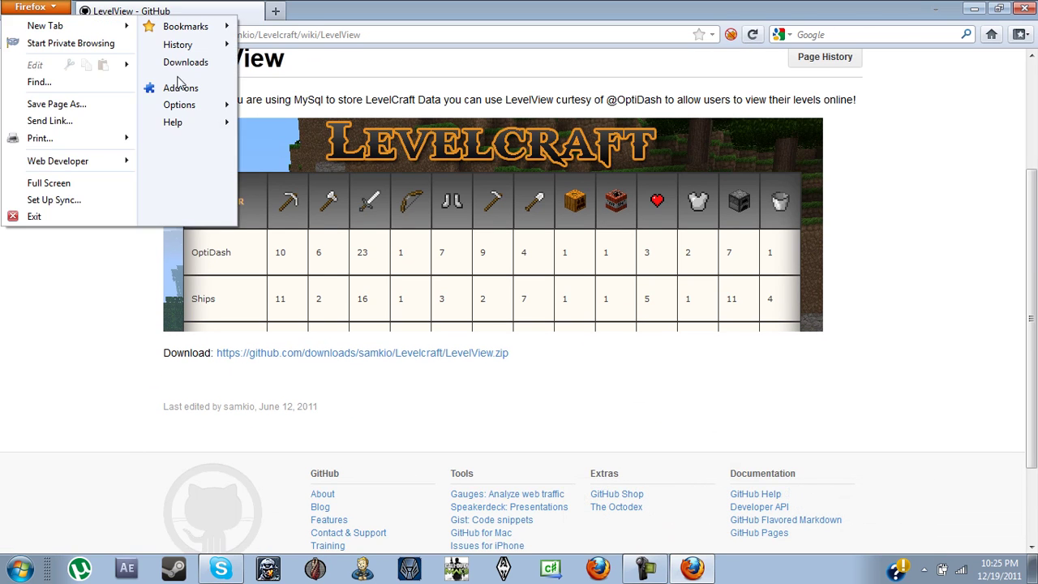
click(183, 63)
Open LevelView.zip in WinRAR and dismiss the evaluation reminder.
click(122, 45)
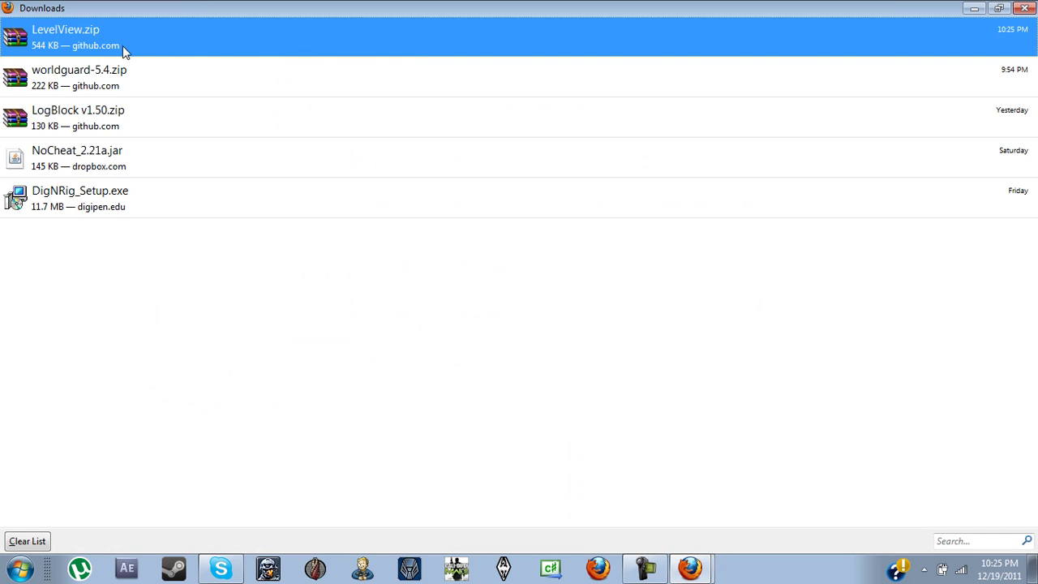
double_click(213, 46)
drag(491, 155, 395, 42)
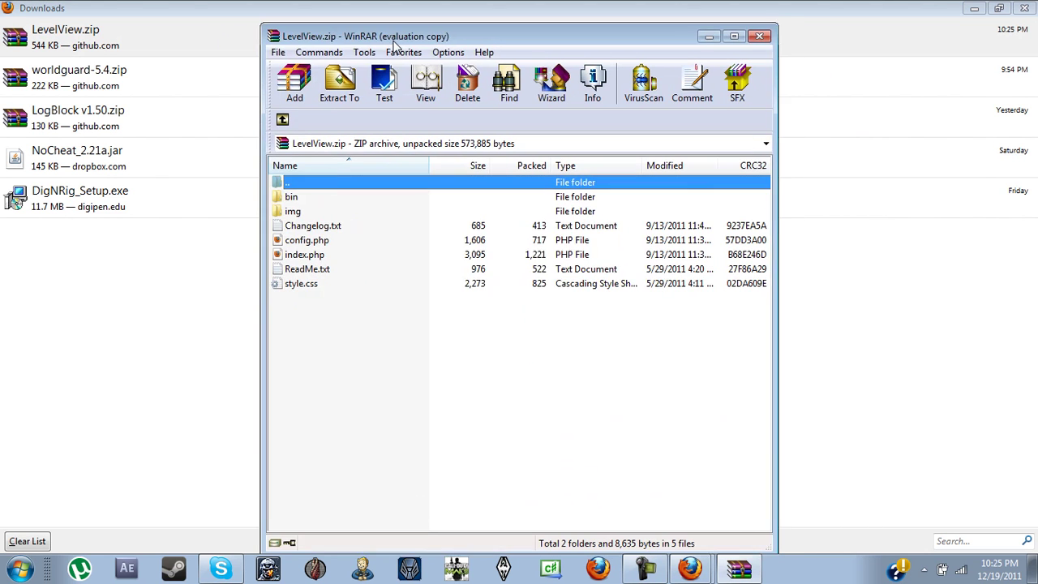
click(635, 233)
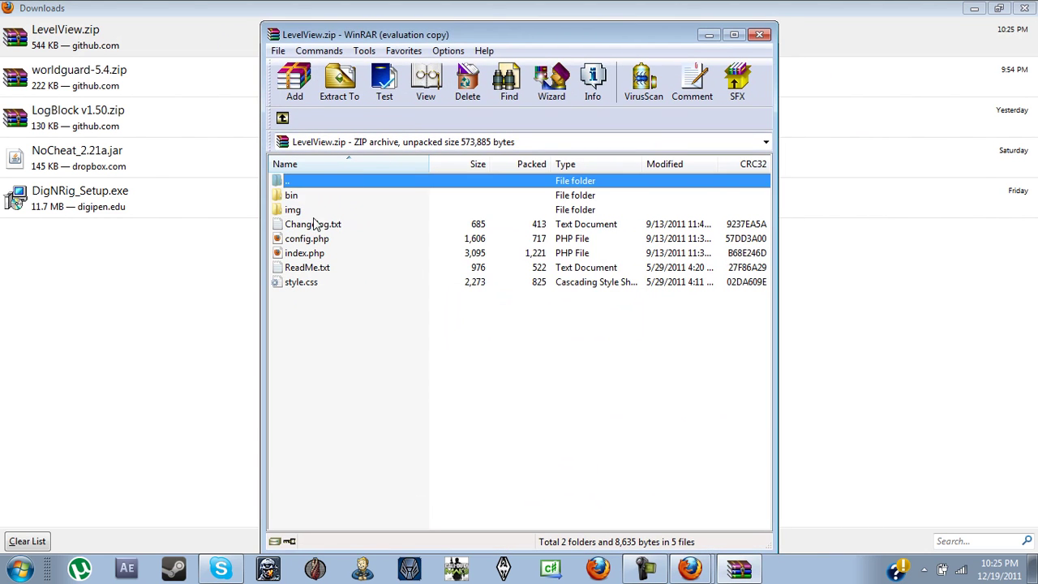
Select all archive entries, then close the Downloads window and Firefox.
drag(301, 330, 316, 200)
right_click(315, 200)
click(1025, 7)
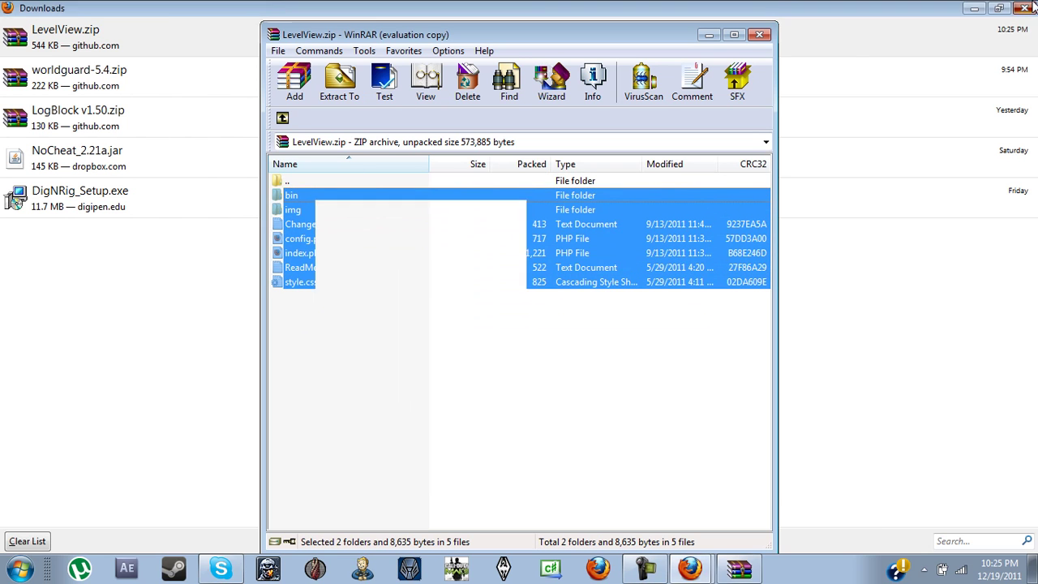
click(1024, 7)
click(1024, 7)
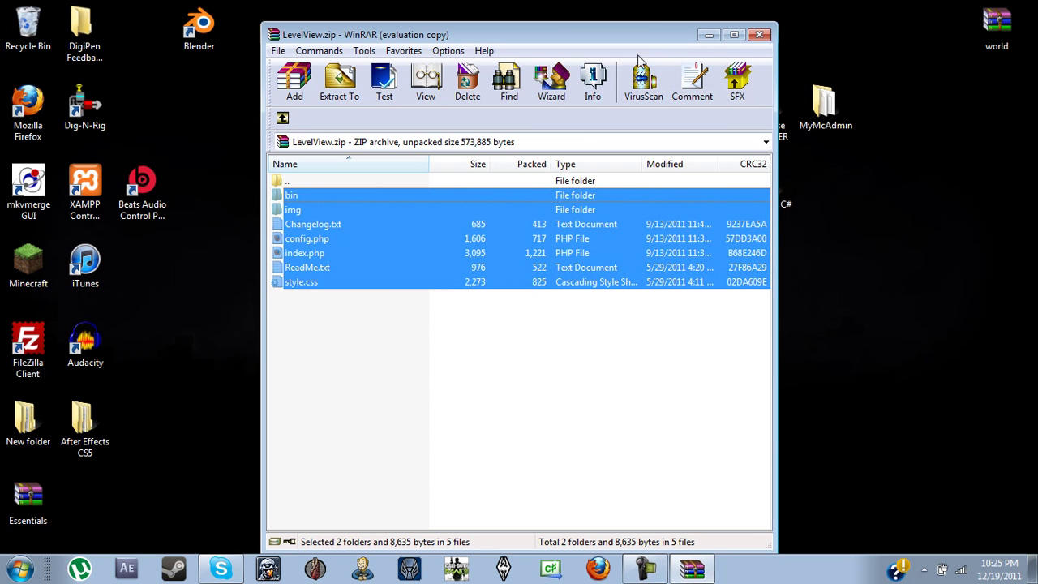
Create a LevelView desktop folder, extract all seven archive items into it, and close WinRAR.
drag(553, 36, 199, 39)
right_click(568, 30)
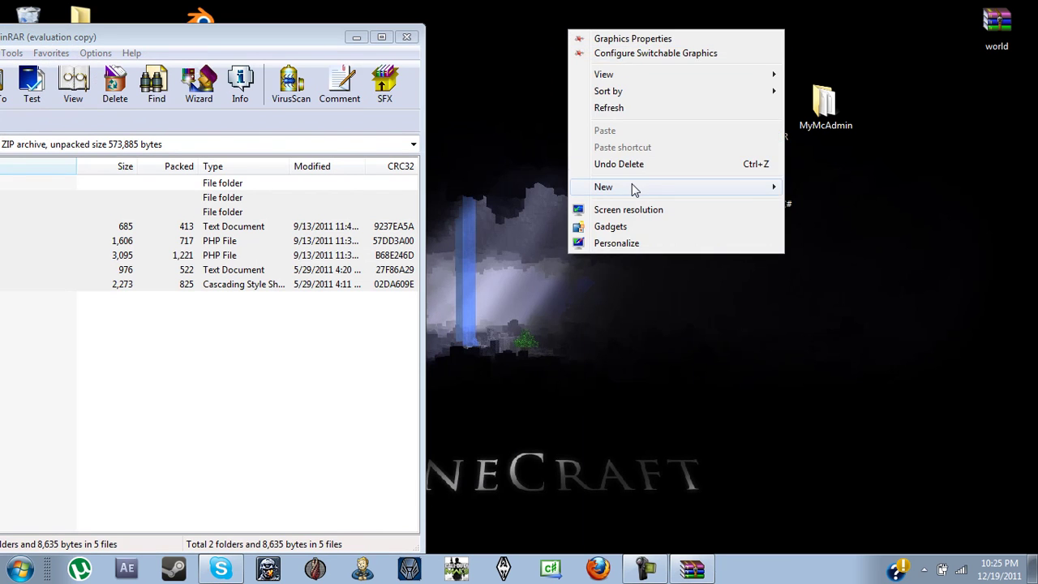
mouse_move(706, 187)
click(856, 187)
text(LevelBie)
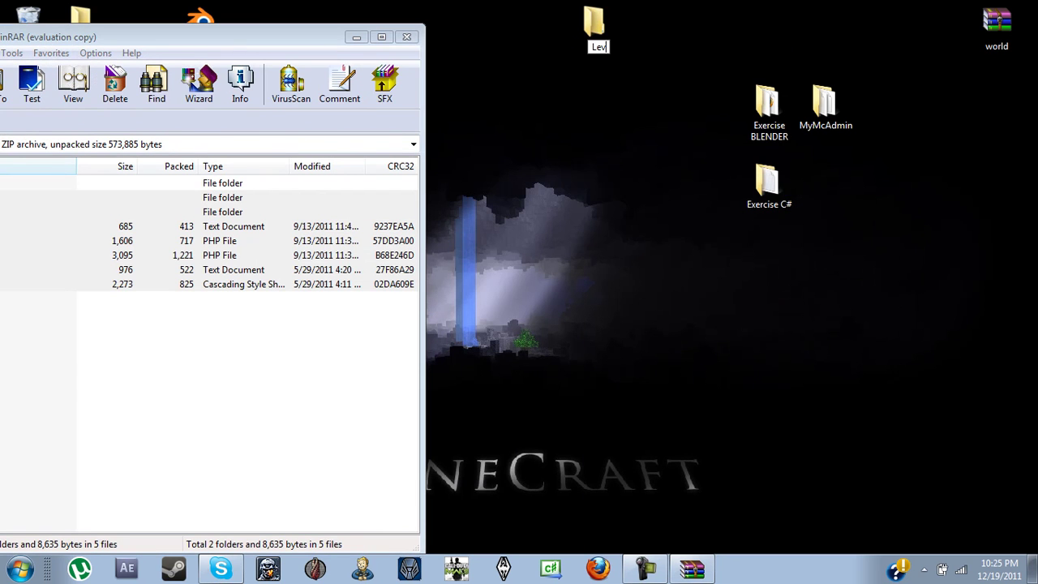
key(BackSpace)
key(BackSpace)
key(BackSpace)
text(View)
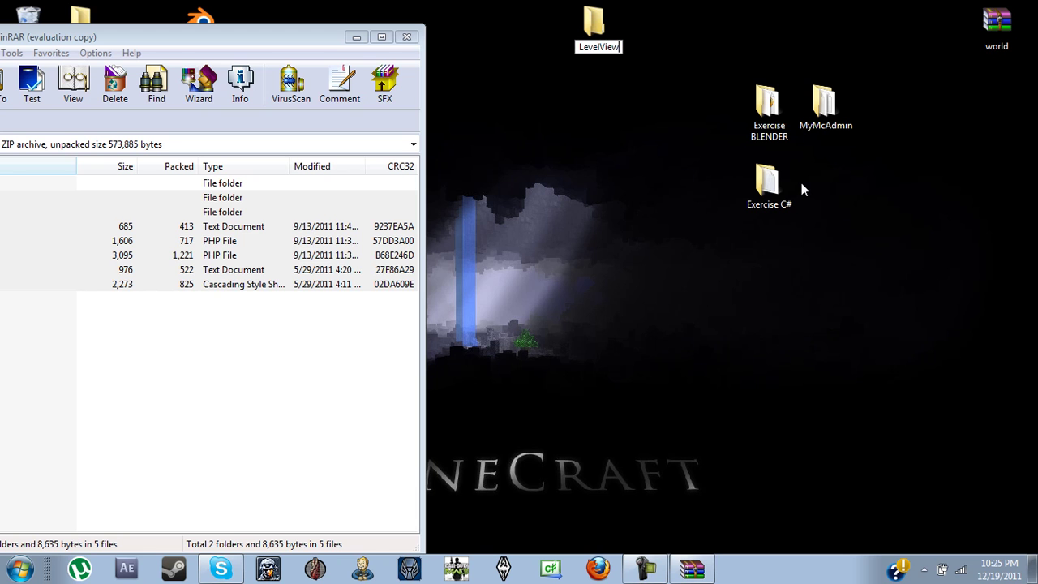
click(770, 198)
drag(156, 334, 595, 27)
click(407, 37)
Open the LevelView folder and edit config.php in Notepad++.
double_click(597, 24)
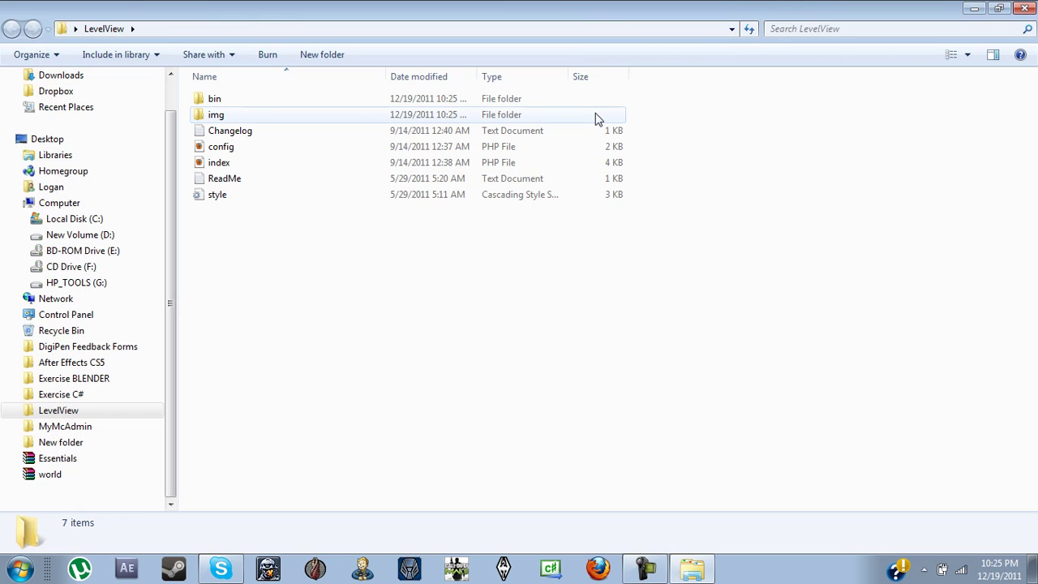
right_click(241, 151)
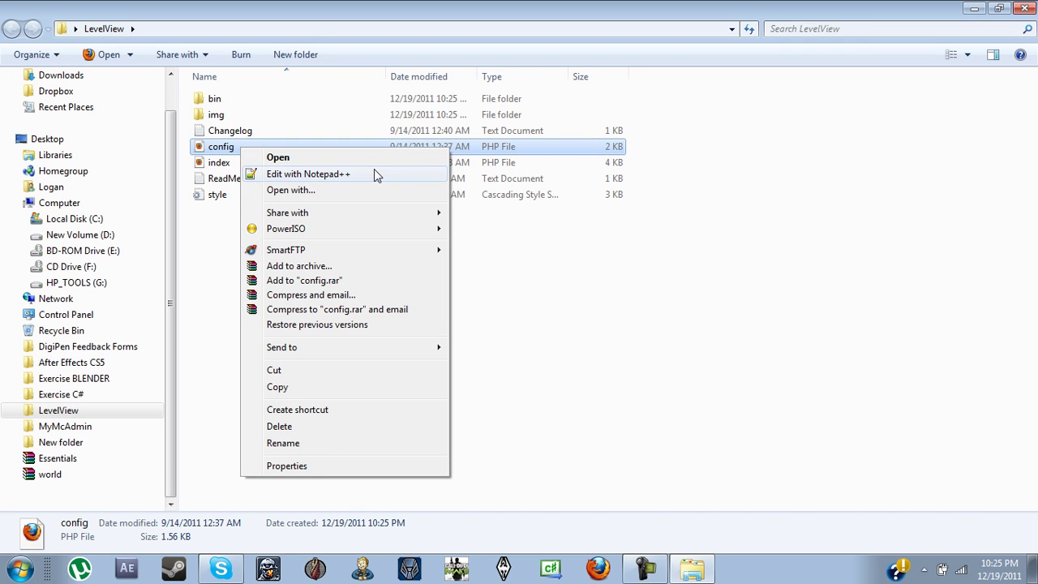
click(276, 173)
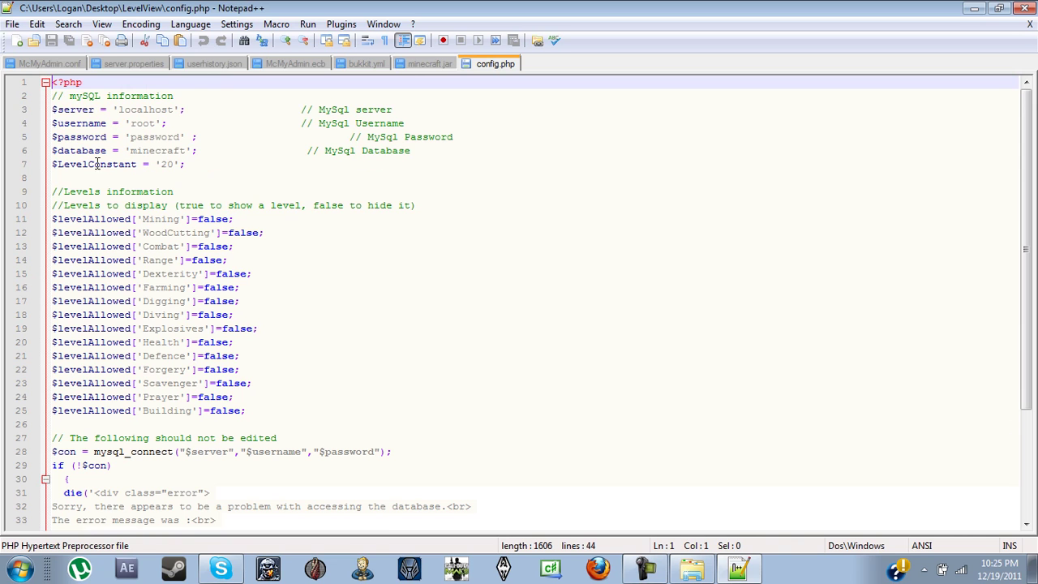
Change the Mining flag in config.php from false to true.
drag(258, 411, 34, 98)
click(181, 108)
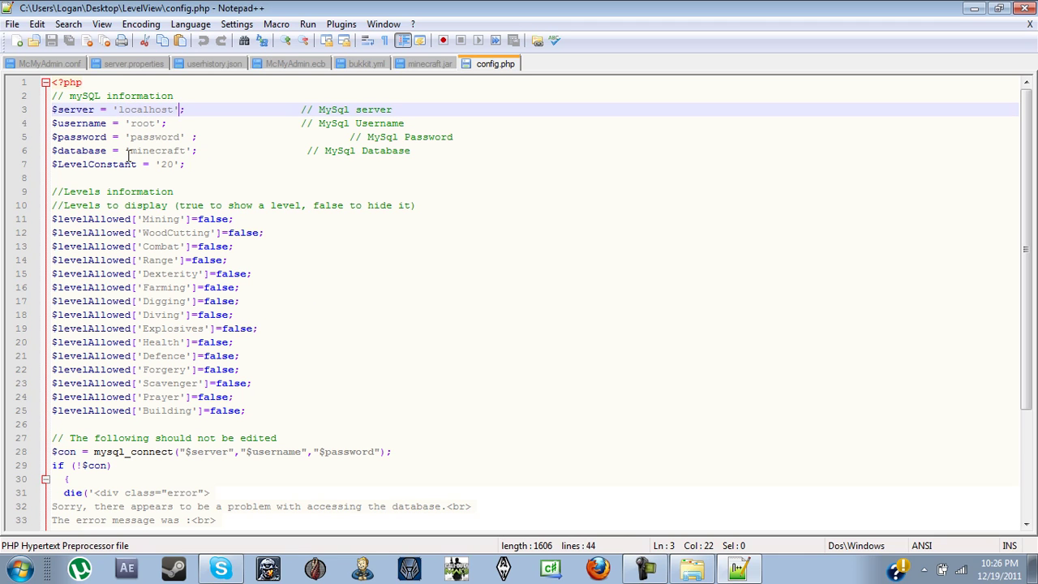
click(157, 233)
scroll(189, 252, down, 1)
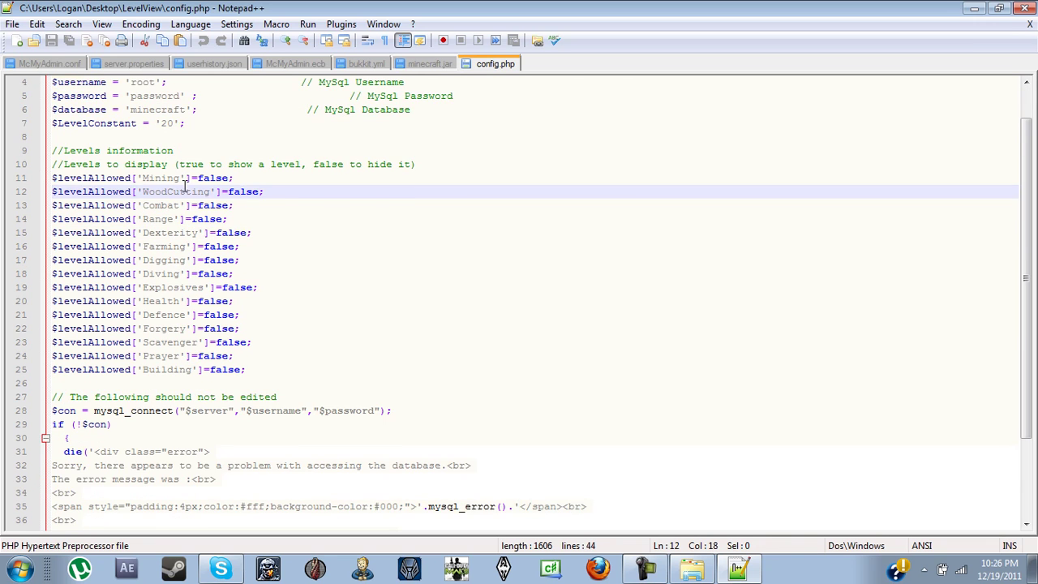
scroll(185, 187, up, 1)
drag(200, 219, 231, 219)
text(tru)
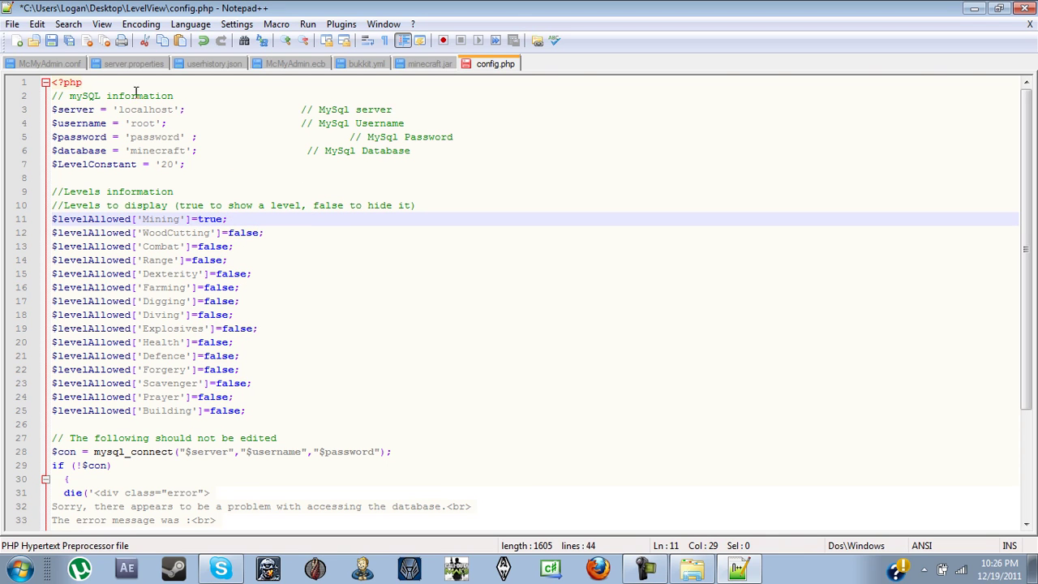
Replace the localhost server value with asdf, then close config.php without saving.
drag(118, 109, 175, 114)
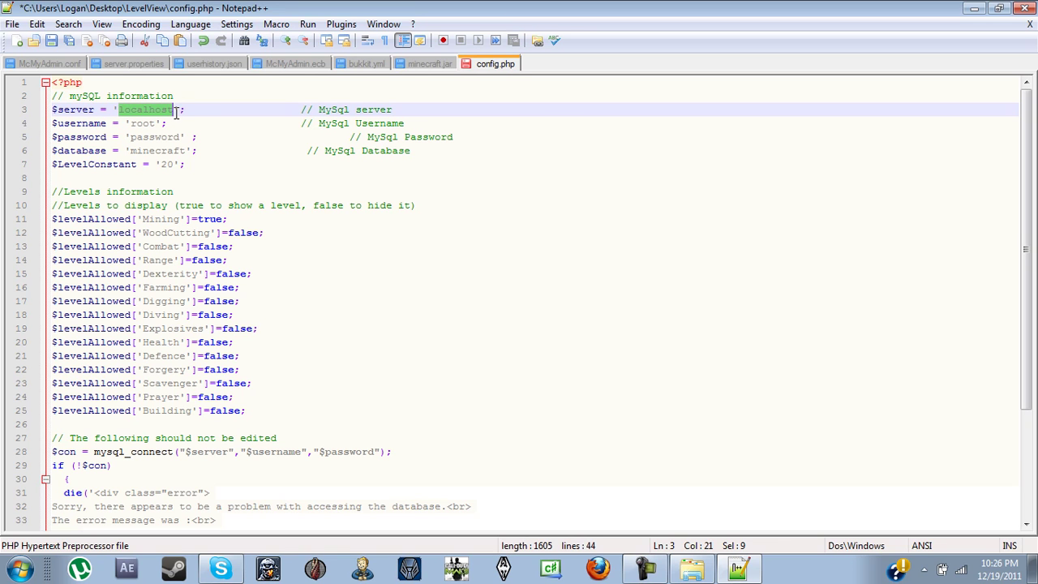
click(176, 114)
click(117, 110)
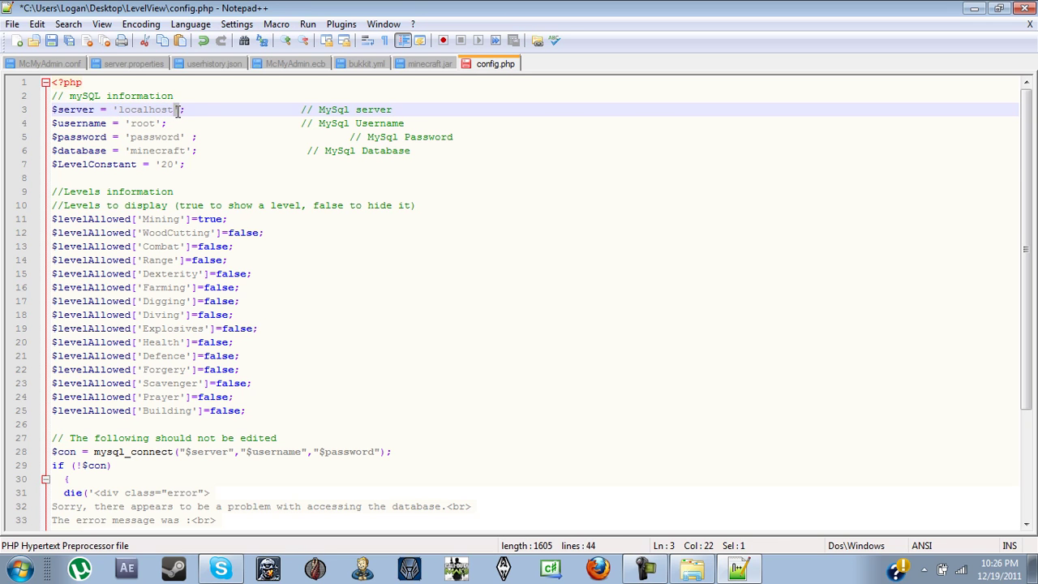
double_click(172, 113)
text(asdf)
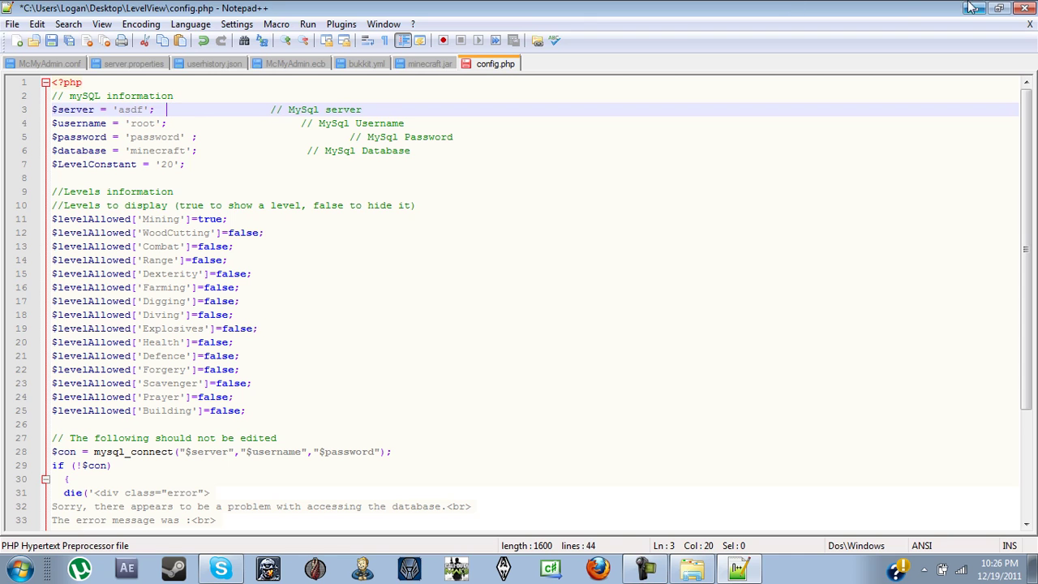
click(1021, 7)
click(559, 339)
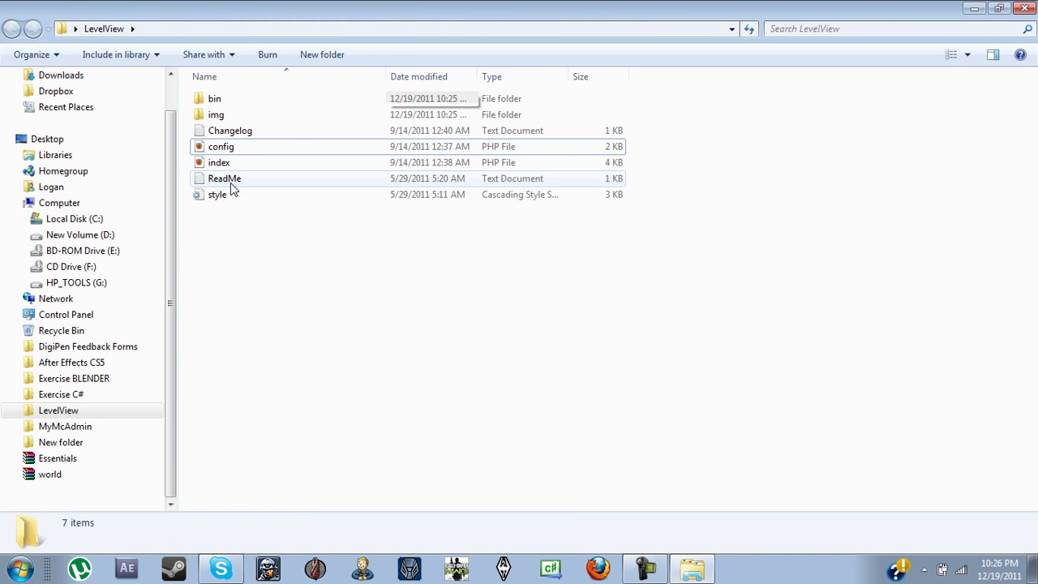
Close the LevelView folder window and launch FileZilla from the desktop.
drag(249, 270, 259, 112)
click(665, 170)
click(1026, 8)
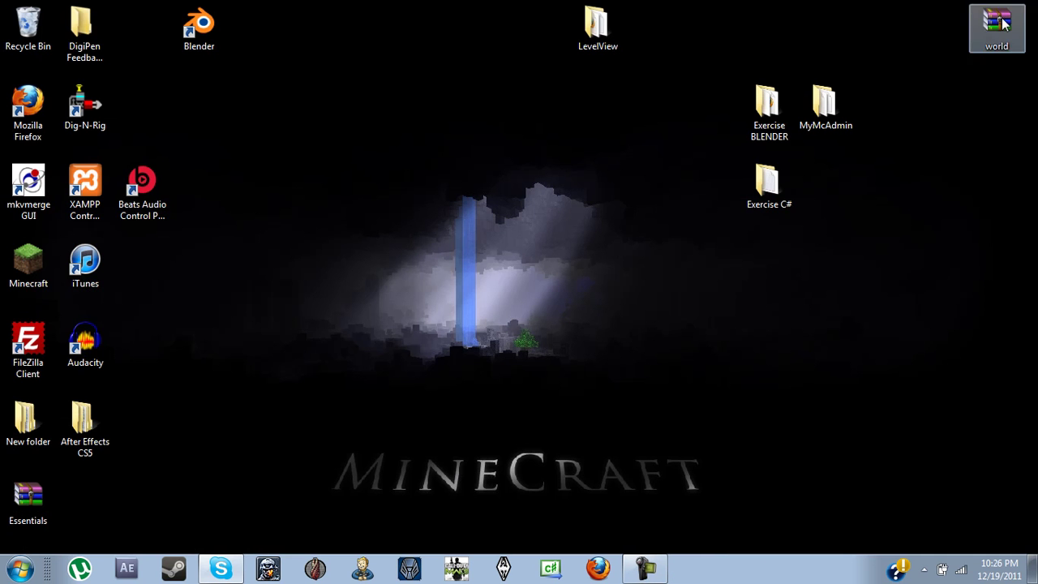
double_click(33, 348)
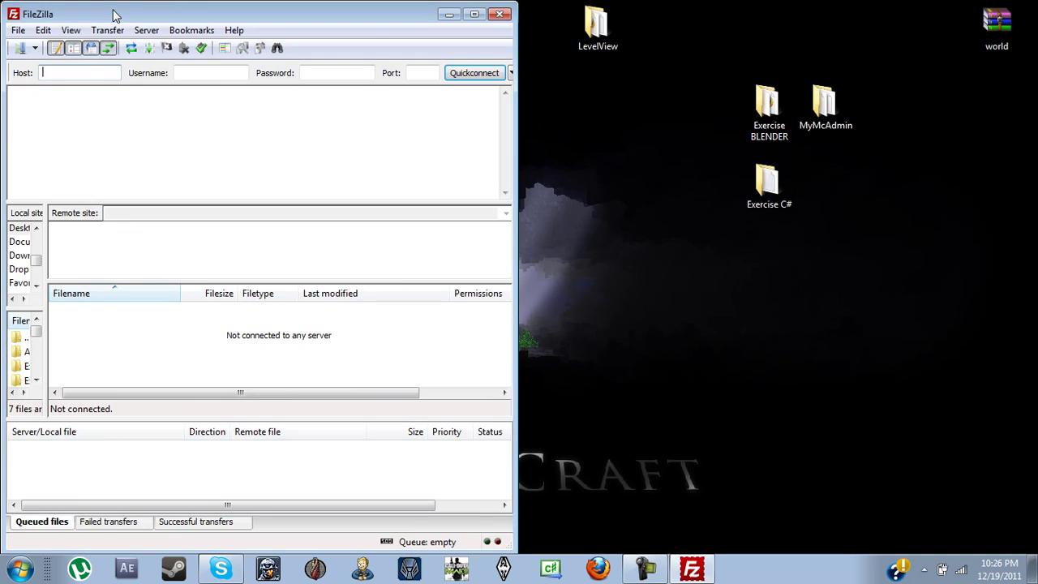
Maximize FileZilla and connect to the saved LevelView site.
drag(172, 21, 180, 37)
double_click(179, 37)
click(28, 43)
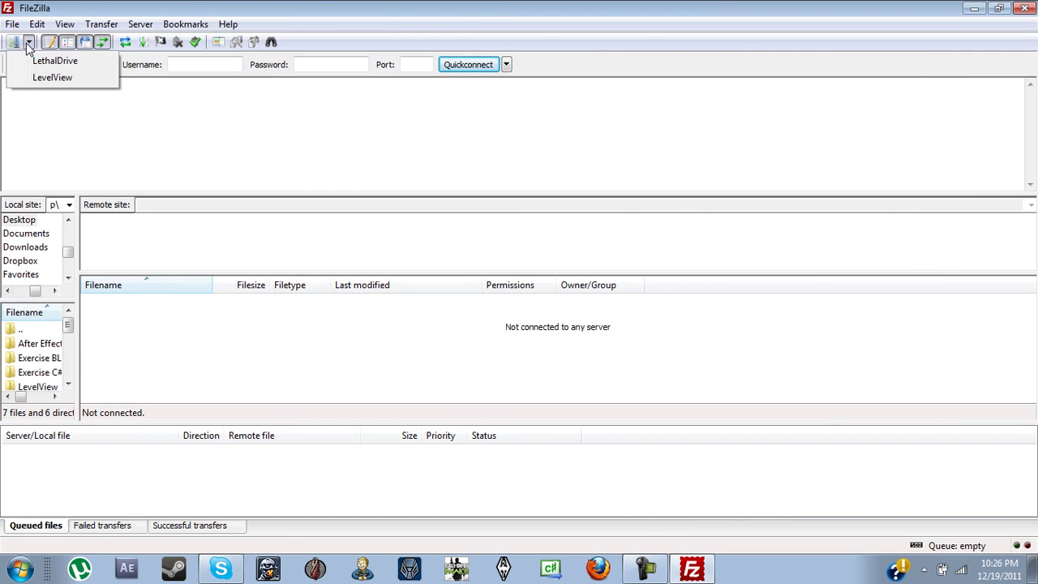
click(44, 76)
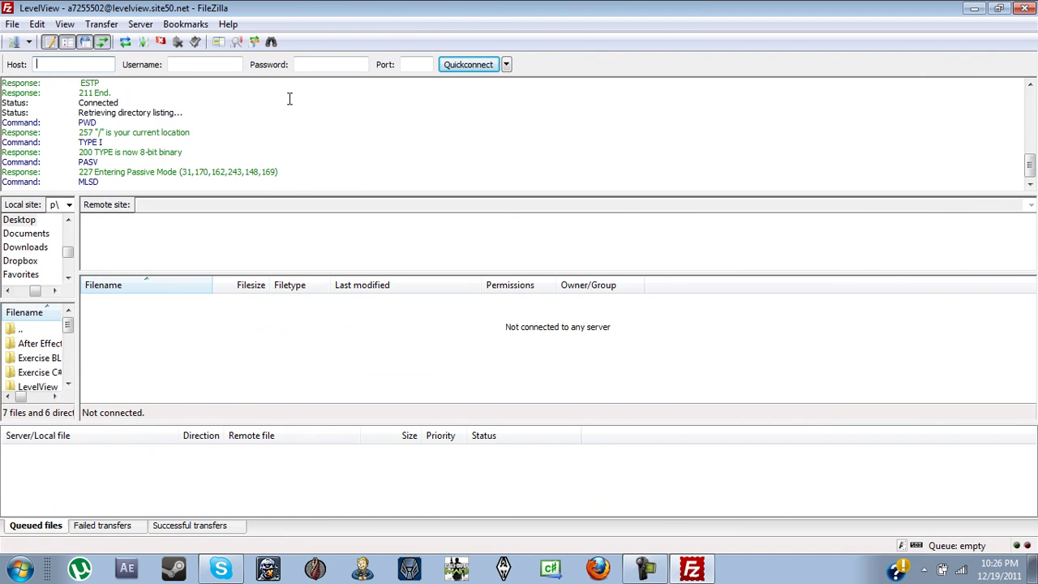
Browse the remote public_html folder, look inside img, and return to public_html.
double_click(124, 316)
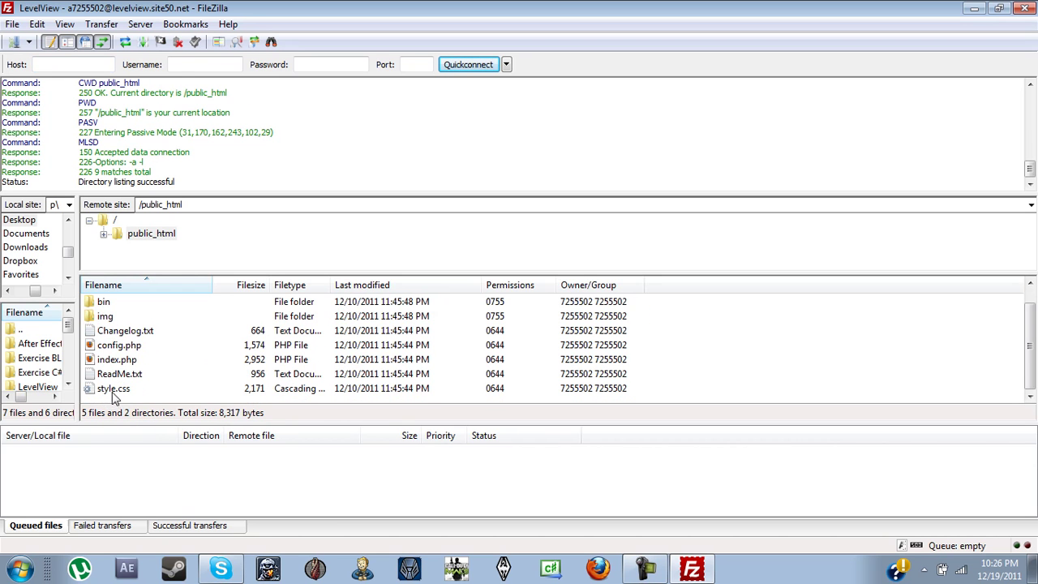
double_click(108, 316)
scroll(153, 360, down, 2)
scroll(130, 324, up, 2)
double_click(185, 303)
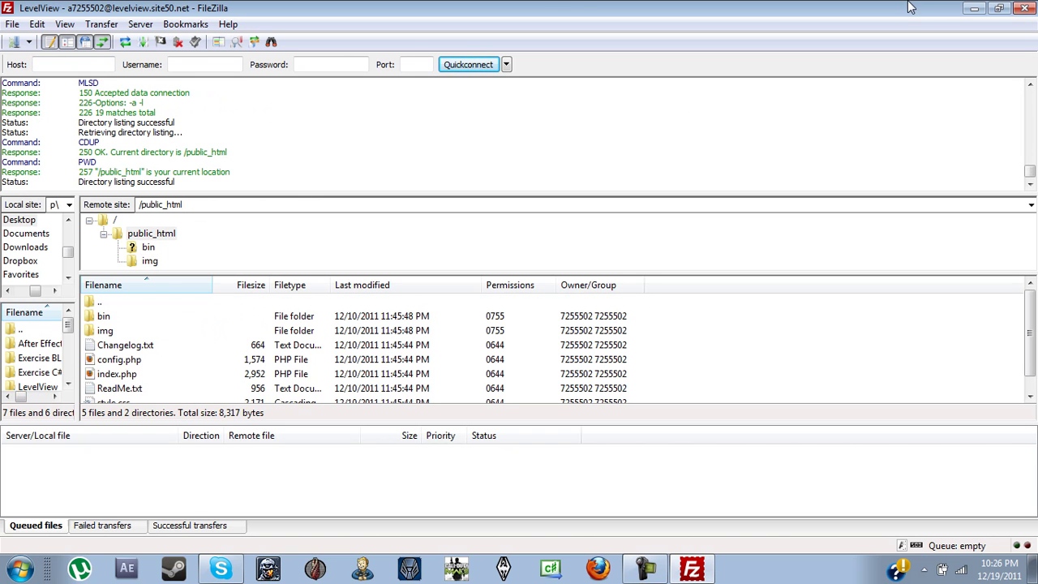
Close FileZilla and load heart-of-fate.enjin.com in a new Firefox window.
click(1024, 9)
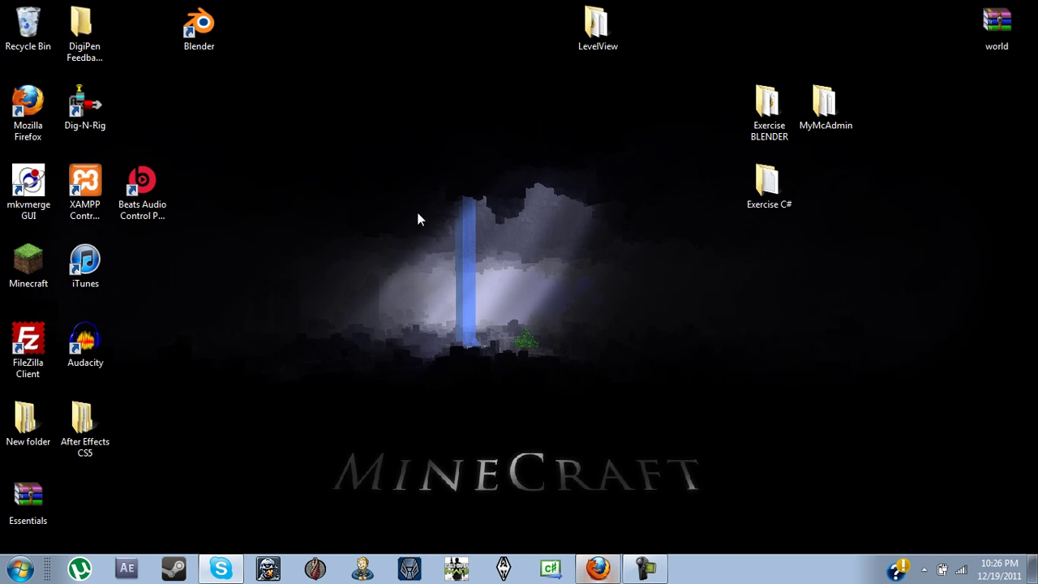
click(598, 567)
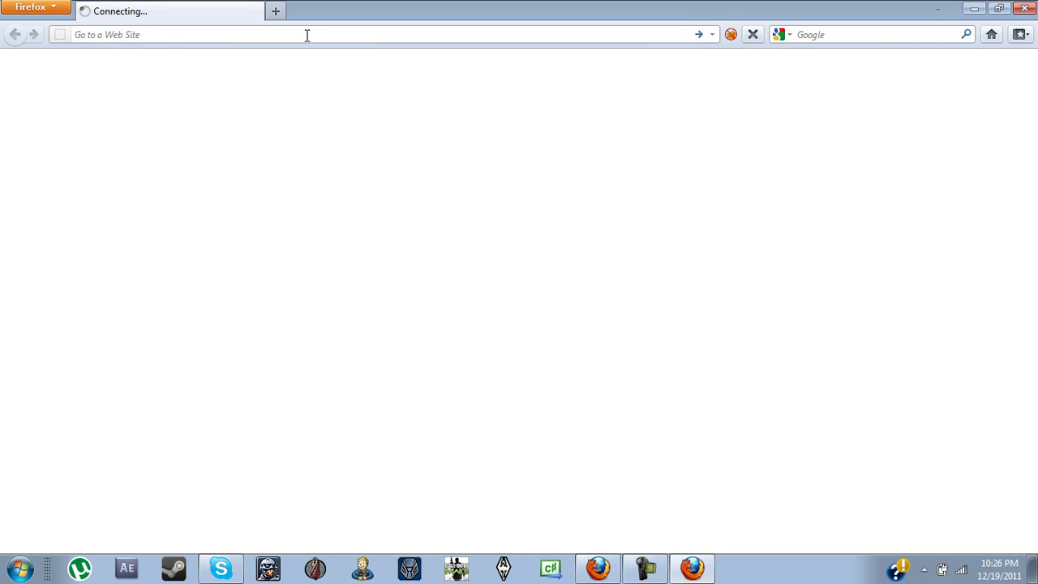
click(639, 37)
text(h)
key(Down)
key(Return)
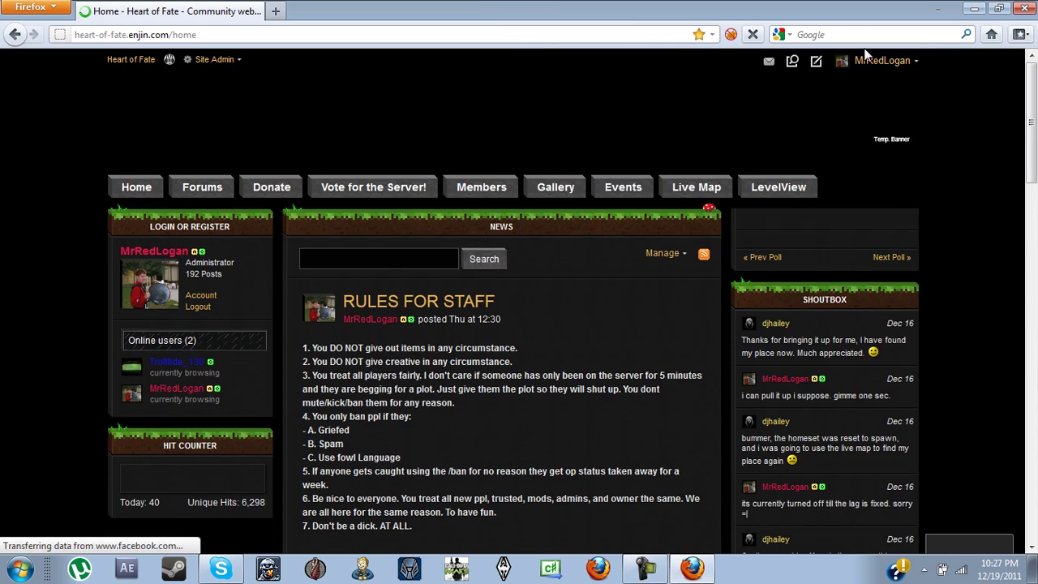
Go to the community site's LevelView page showing the player level table.
click(883, 60)
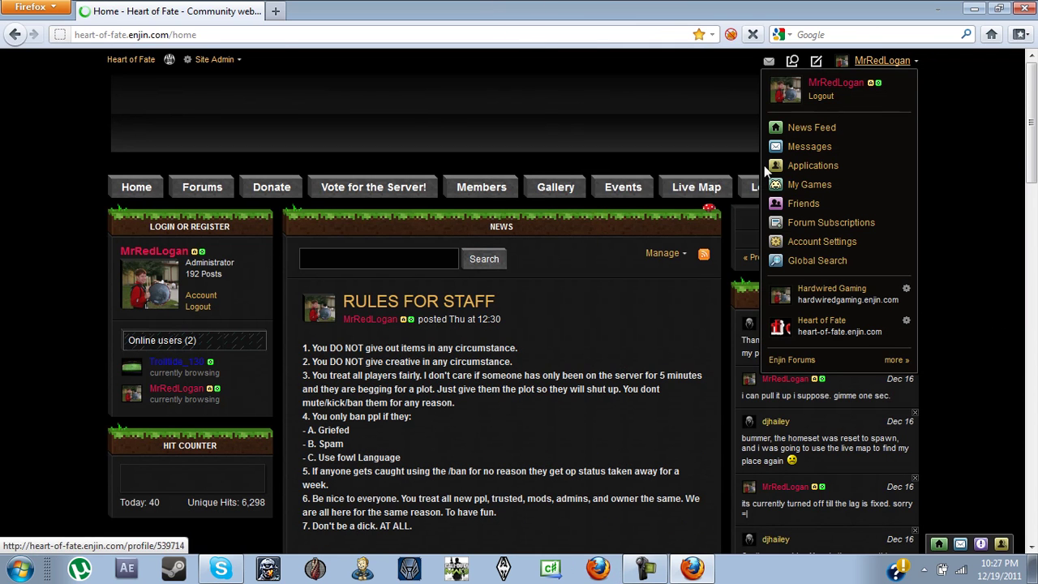
click(917, 62)
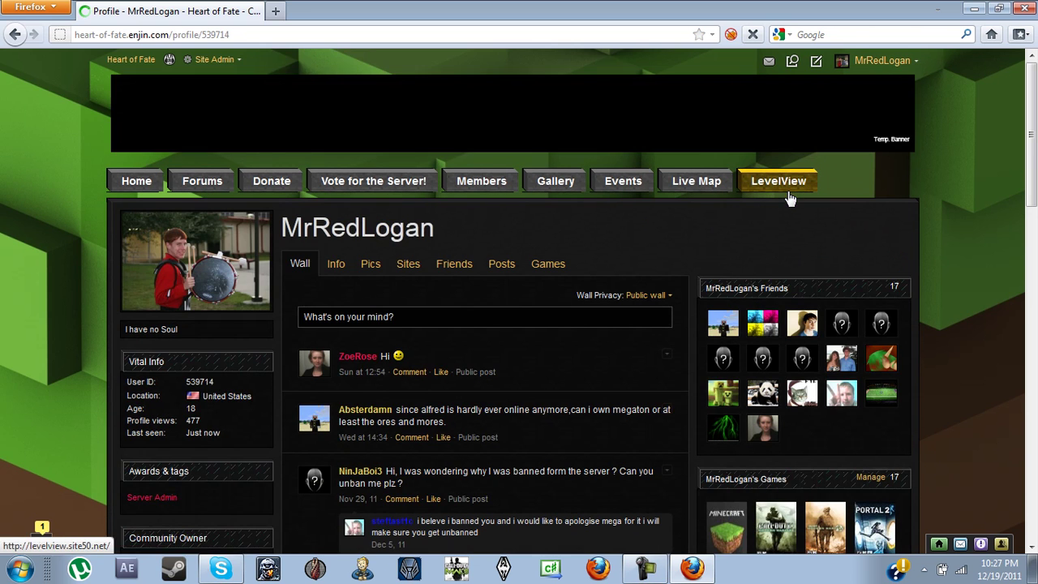
click(791, 199)
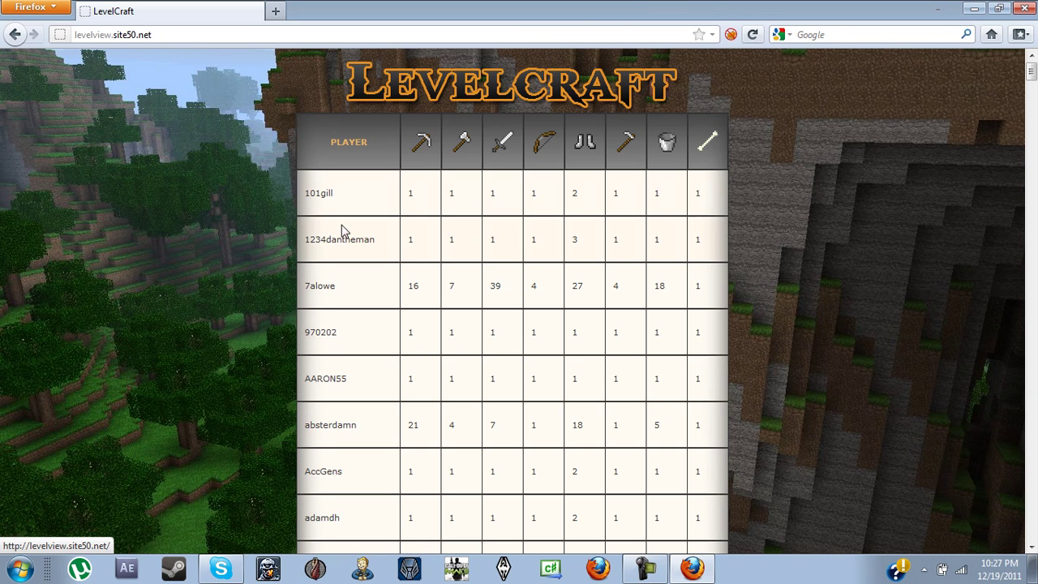
Sort the LevelCraft table by pickaxe level, then bow level, highest first.
scroll(738, 200, down, 4)
scroll(773, 180, up, 4)
scroll(654, 247, down, 2)
drag(1030, 73, 1032, 97)
scroll(1027, 81, down, 20)
key(Home)
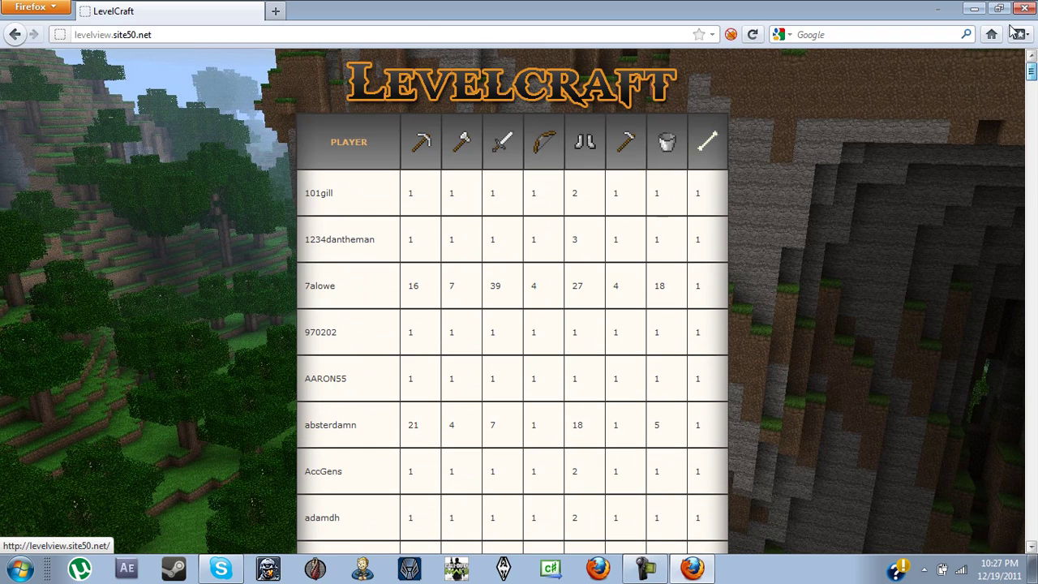
click(425, 143)
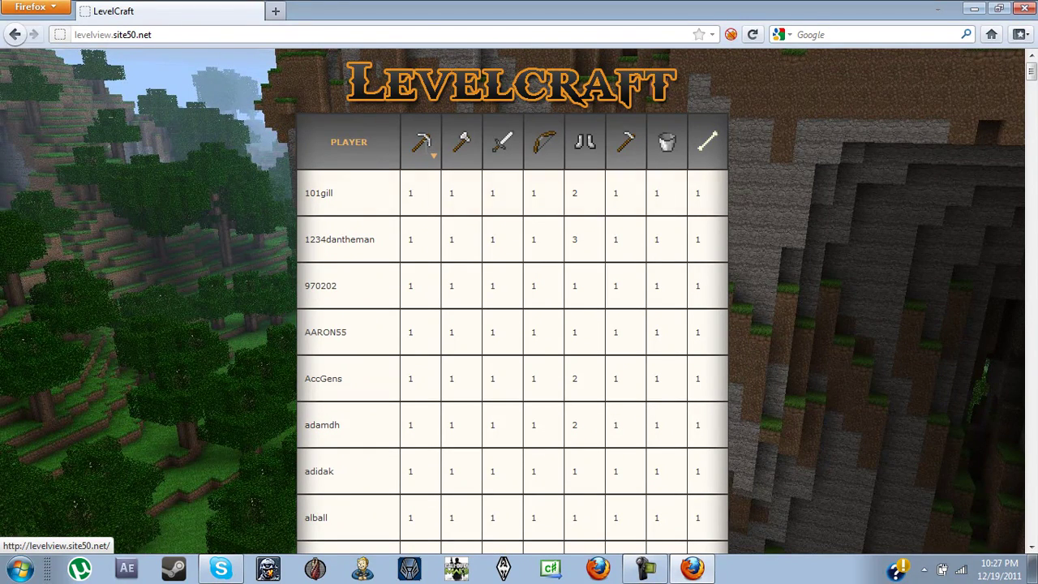
click(422, 143)
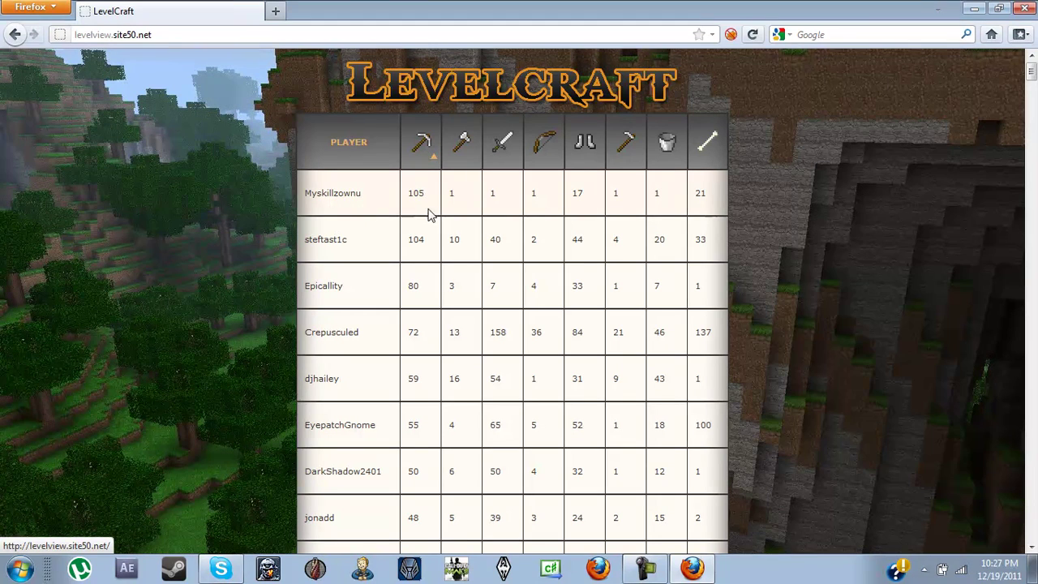
click(544, 146)
click(546, 148)
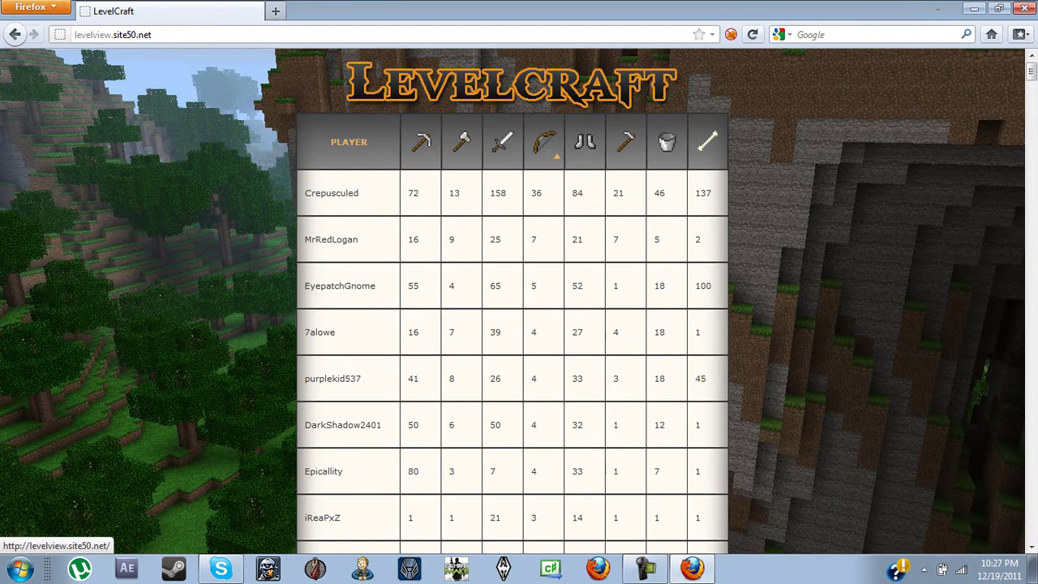
Sort the table by player name and find a player's row with in-page search.
double_click(309, 240)
click(540, 257)
click(365, 154)
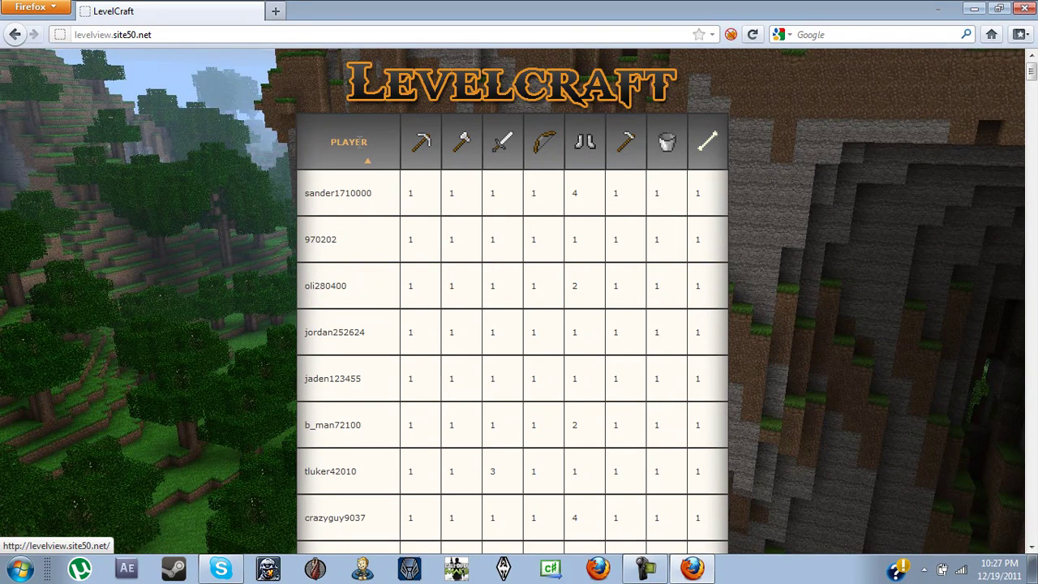
key(ctrl+f)
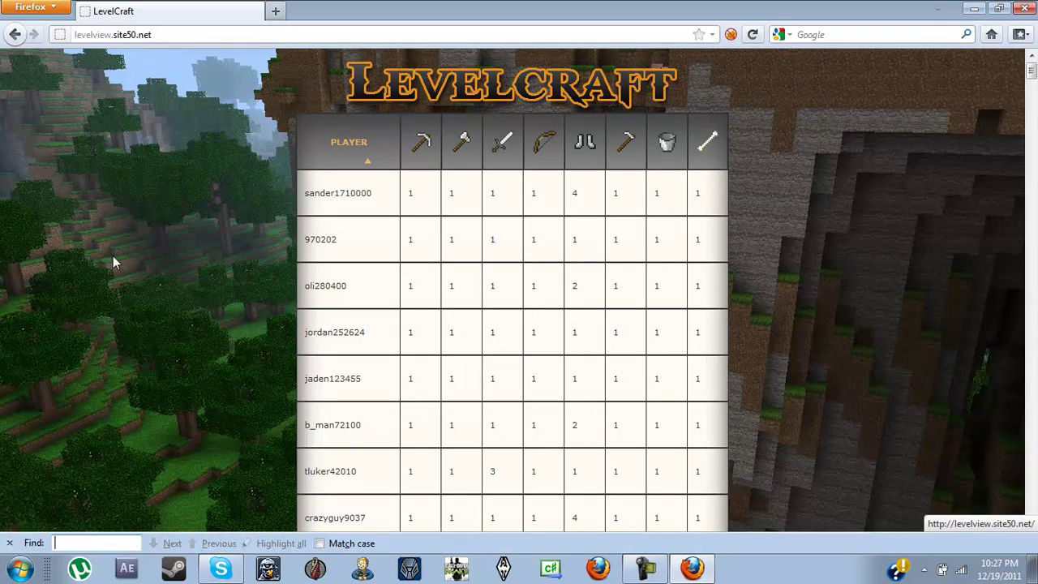
text(mrredl)
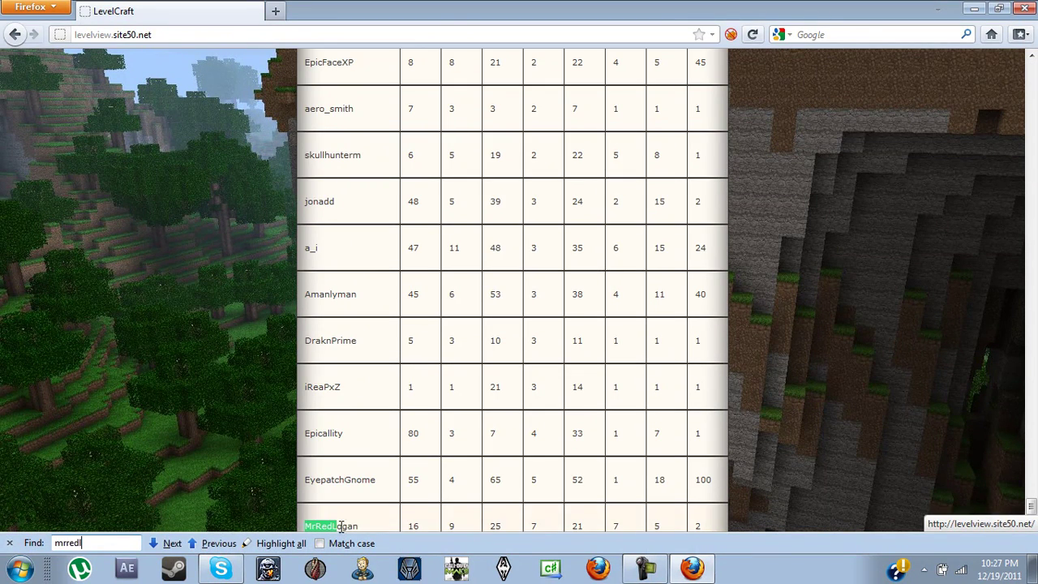
click(9, 543)
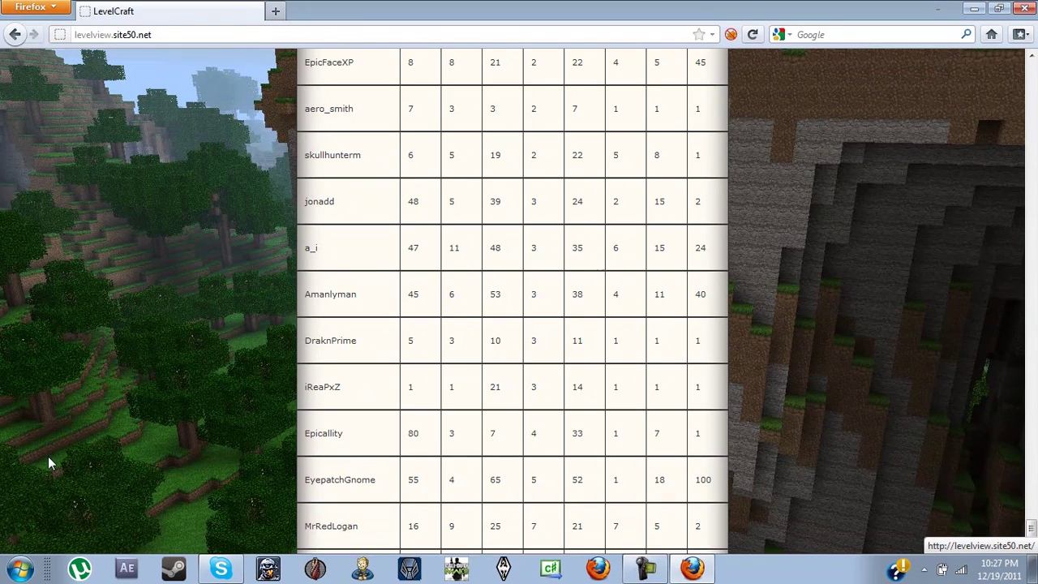
scroll(186, 260, up, 15)
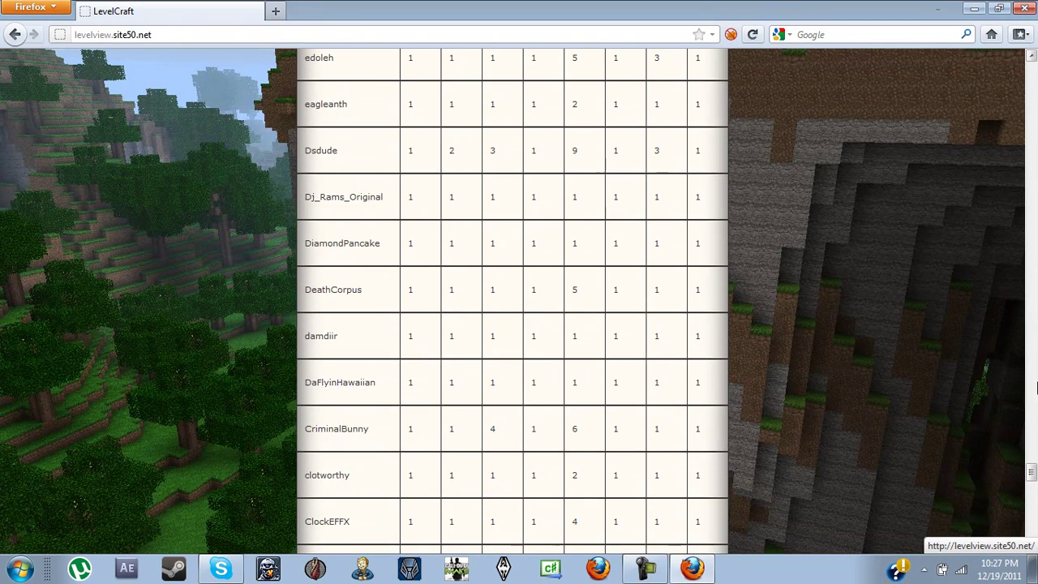
scroll(679, 120, up, 10)
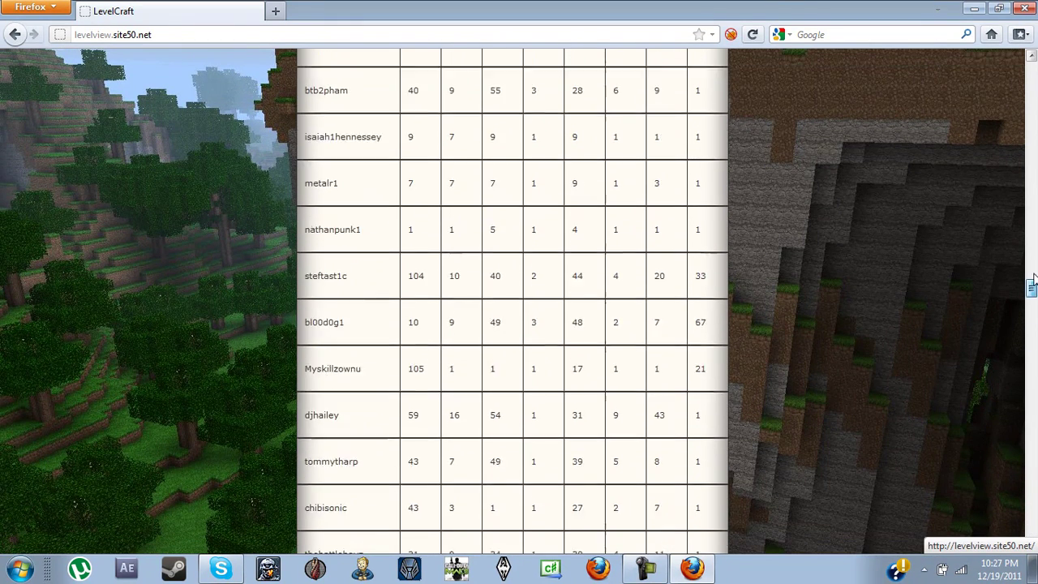
Close Firefox and open the LevelView folder on the desktop.
drag(6, 212, 149, 281)
click(150, 282)
click(1025, 8)
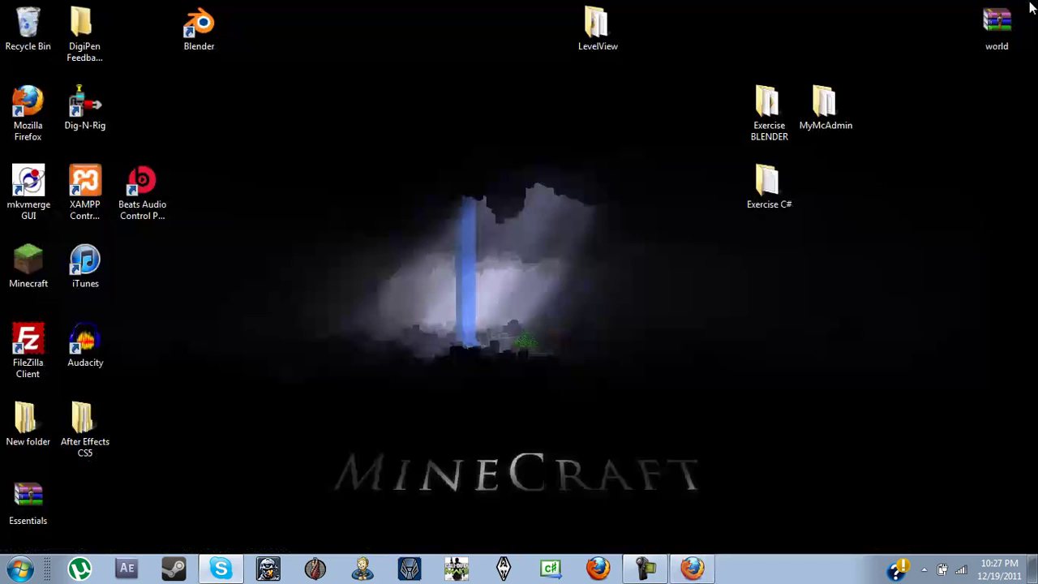
double_click(596, 41)
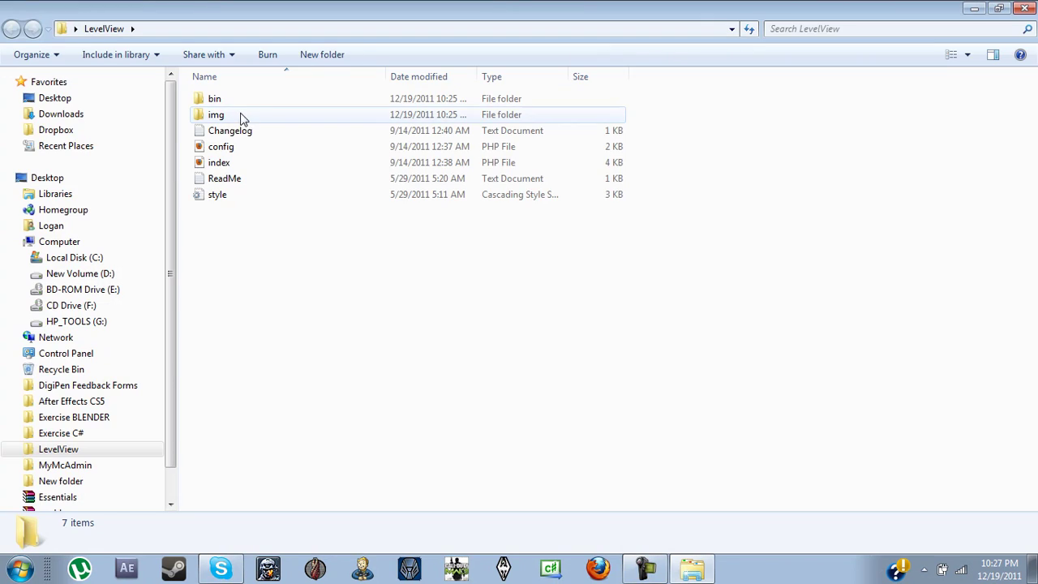
Inspect the body-bg image in the img folder, go back, and close Explorer.
double_click(234, 114)
click(314, 125)
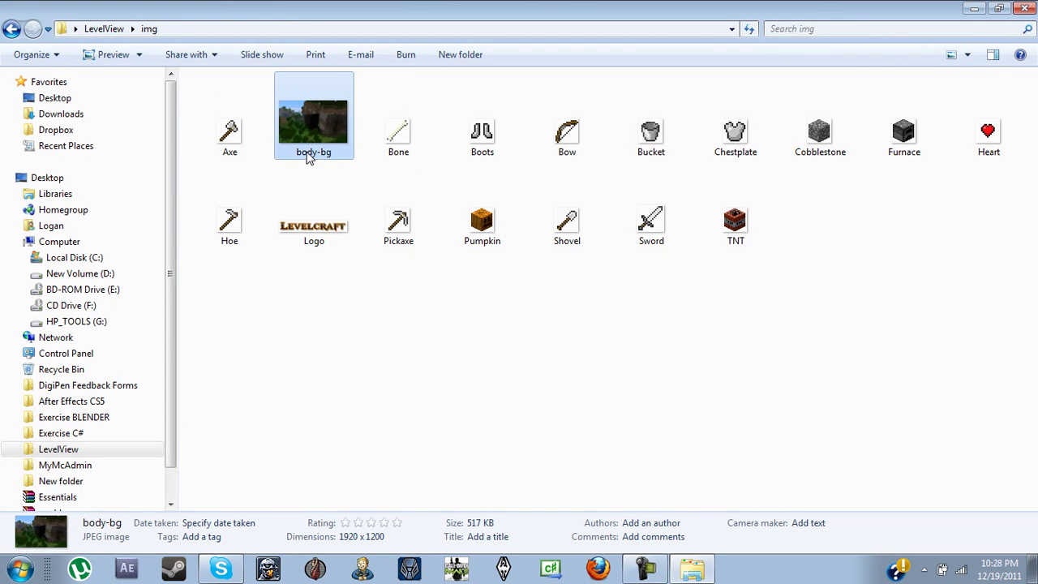
mouse_move(321, 162)
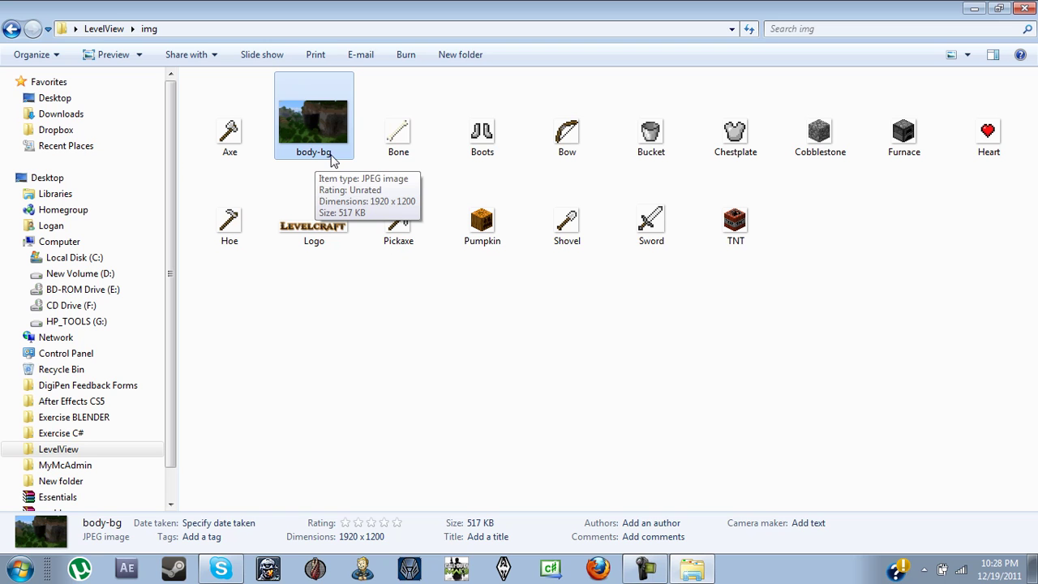
click(343, 317)
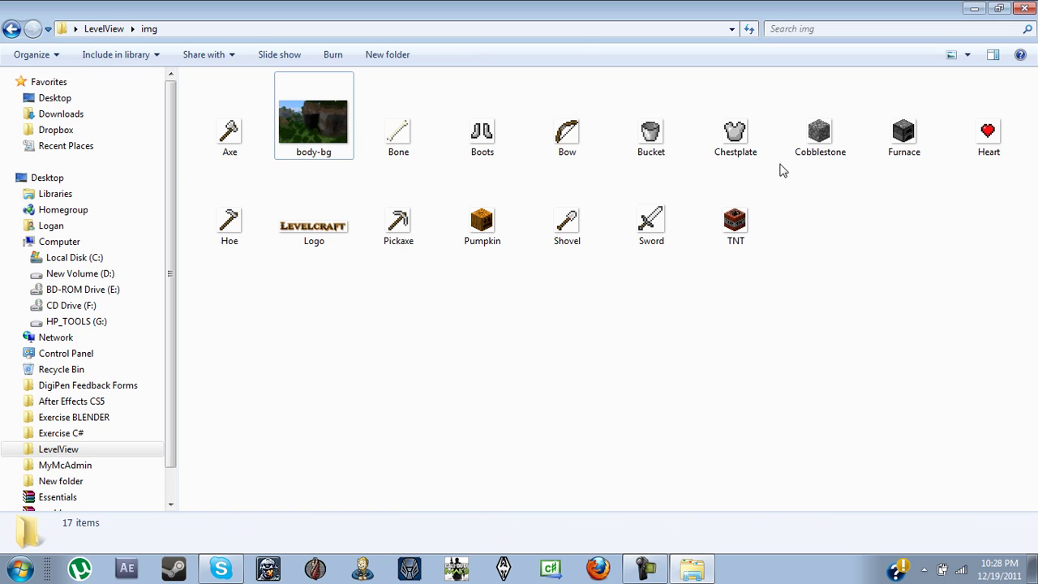
click(13, 33)
click(322, 241)
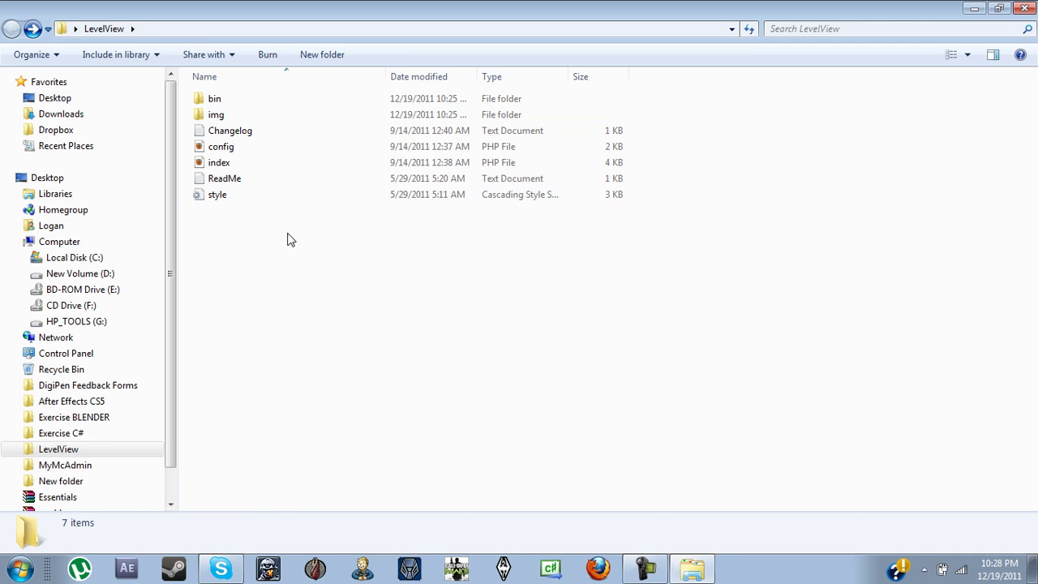
click(1025, 8)
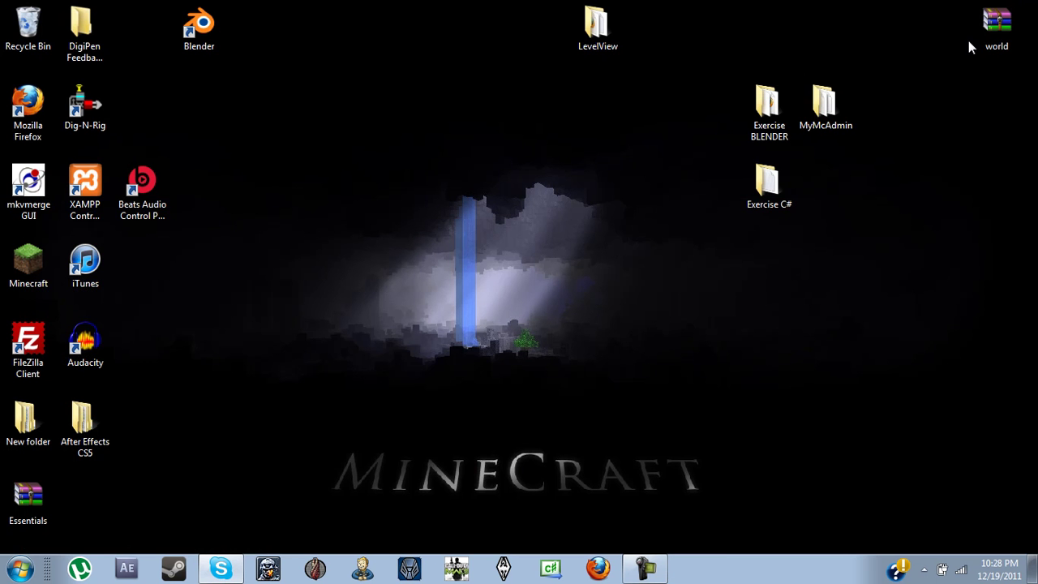